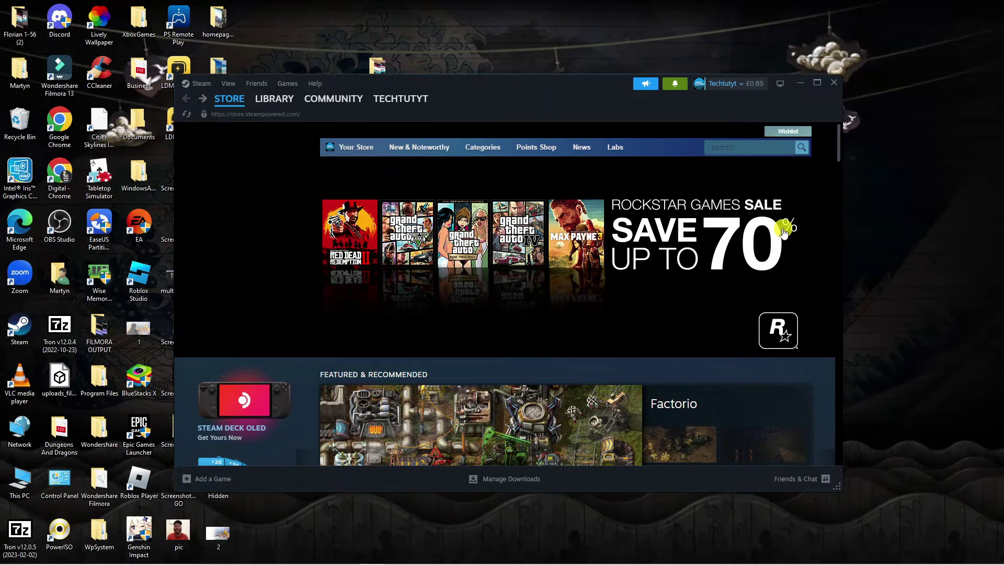
Step: Maximize the Steam window and open the game library
mouse_move(401, 102)
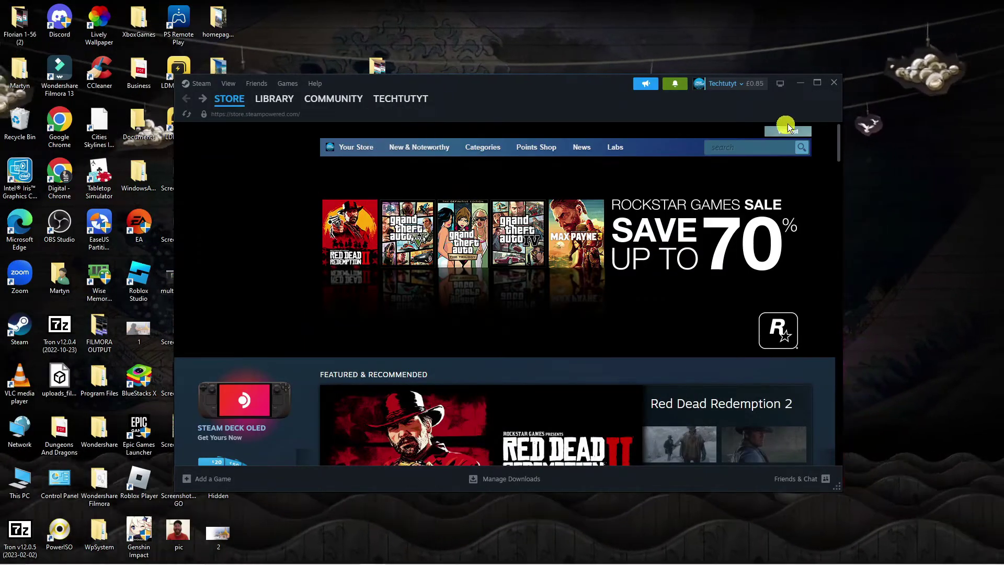
double_click(782, 96)
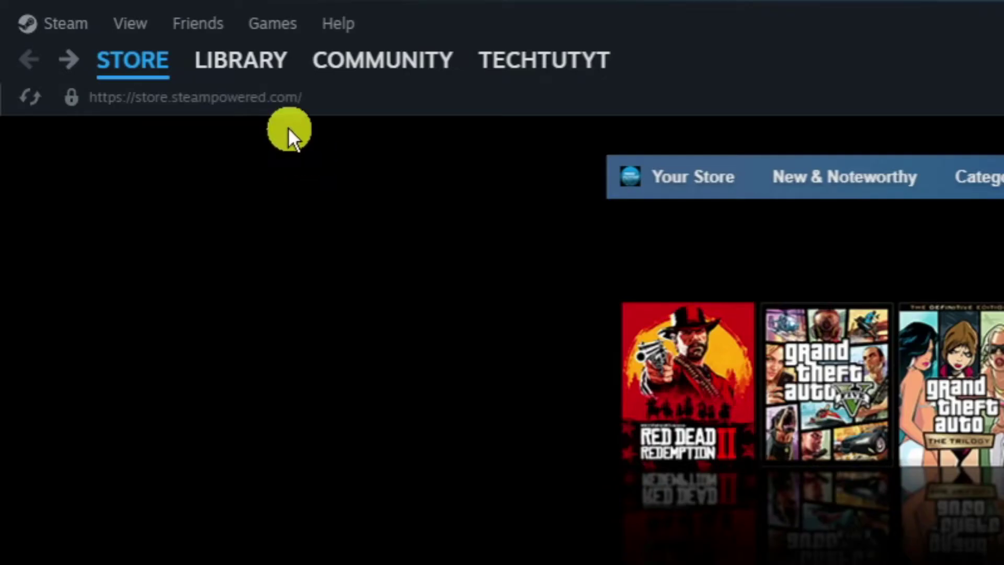
mouse_move(99, 24)
left_click(238, 60)
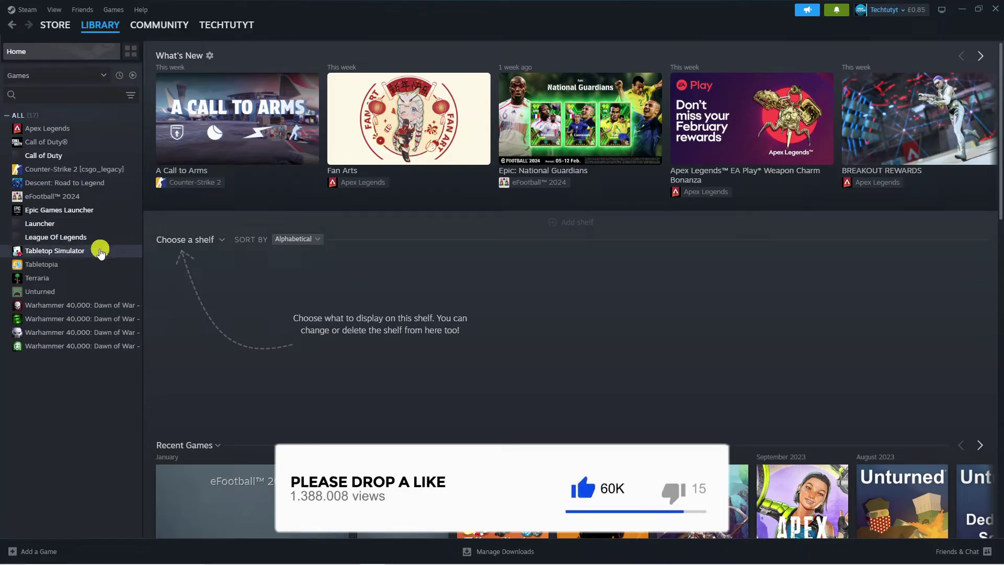
Step: Verify the integrity of Tabletop Simulator's installed files from its properties, and close the properties window
right_click(100, 251)
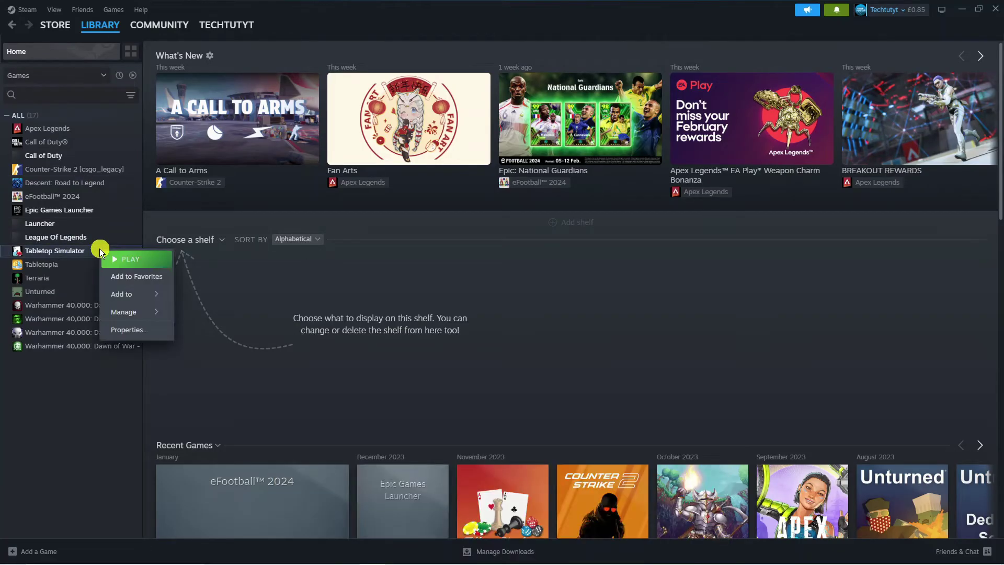
left_click(144, 329)
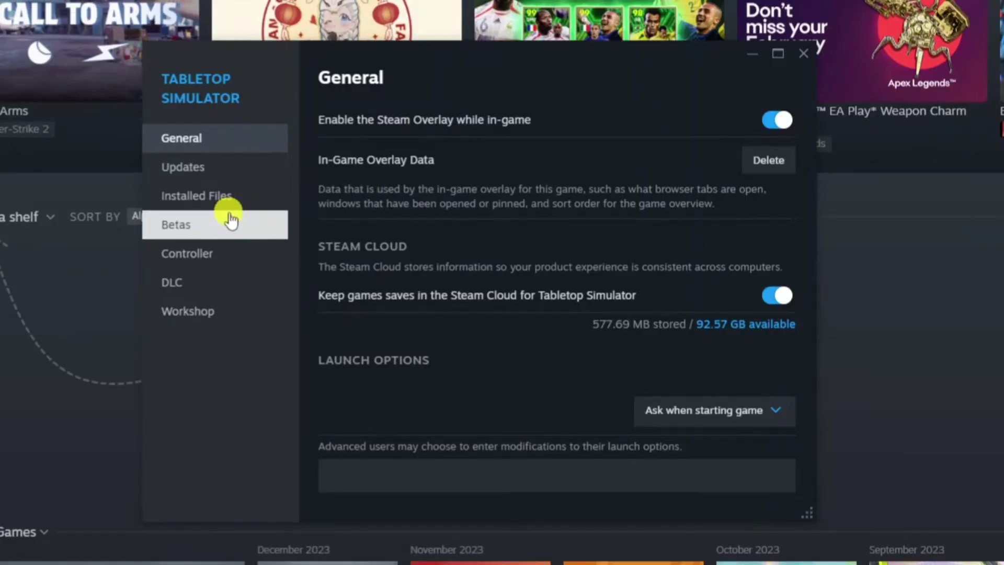
left_click(231, 198)
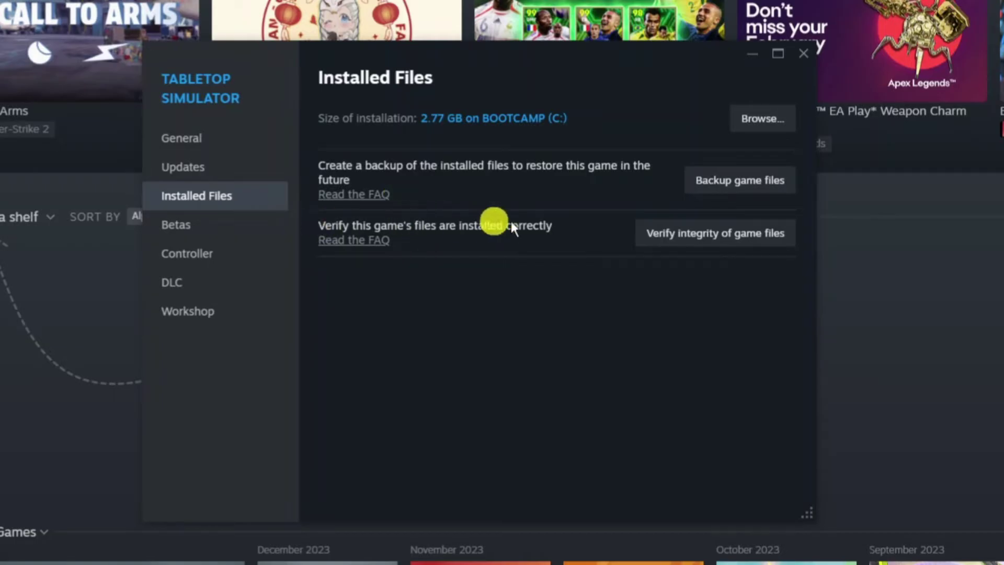
left_click(697, 235)
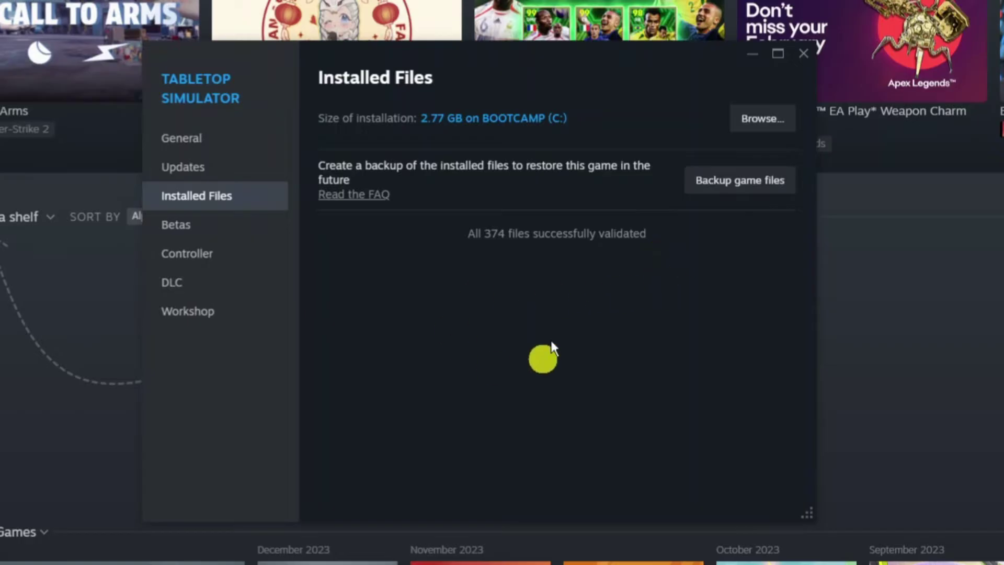
left_click(805, 56)
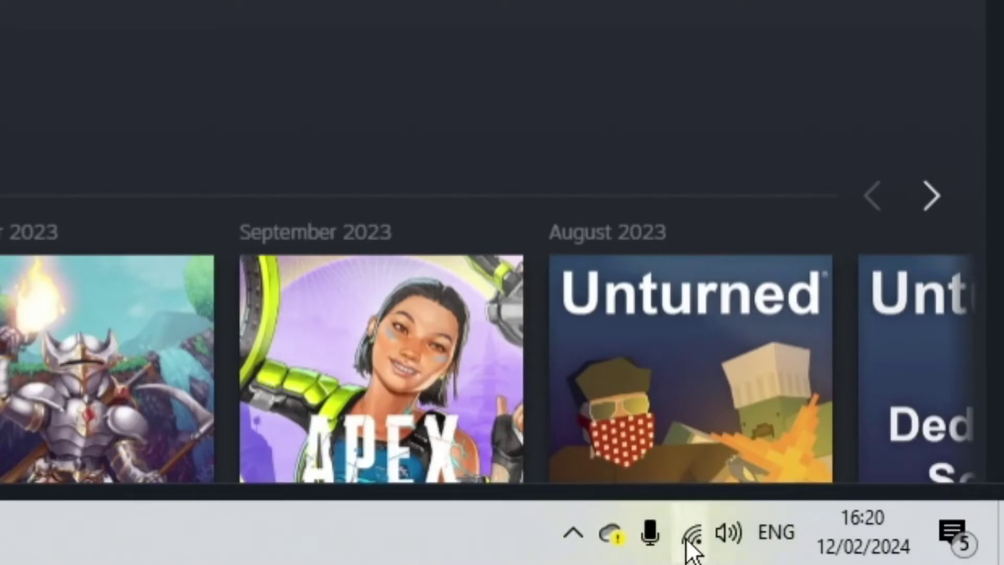
Step: Check the system volume level of the Cirrus Logic speakers and close the volume control
left_click(729, 531)
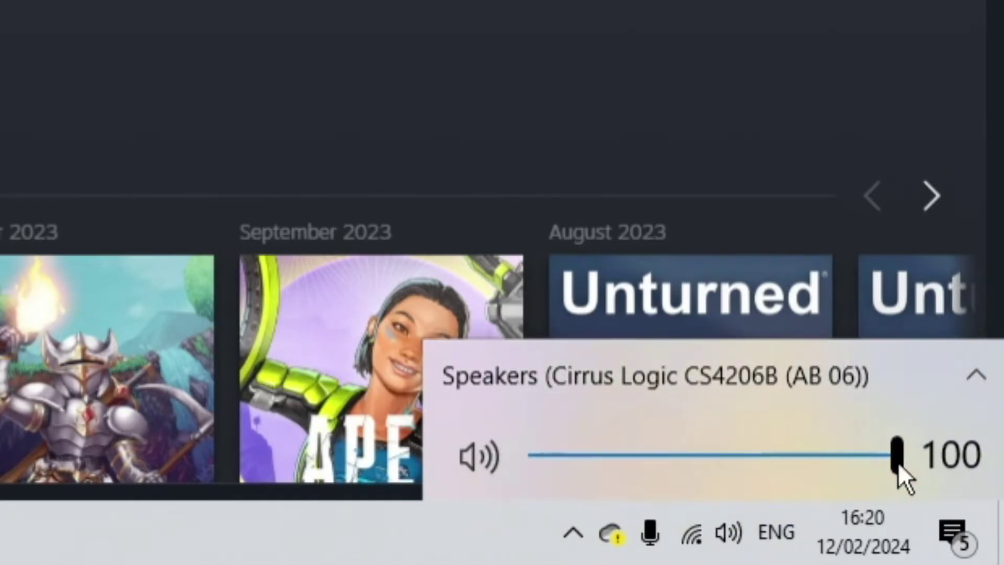
left_click(612, 324)
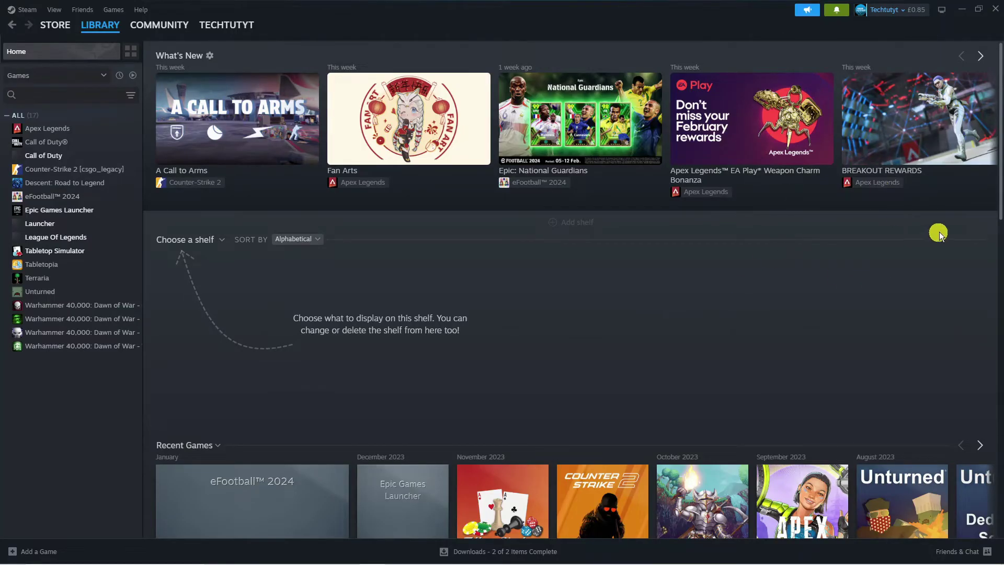
Step: Minimize Steam, find Device Manager through Windows search and open it near the upper-left corner of the desktop
left_click(961, 9)
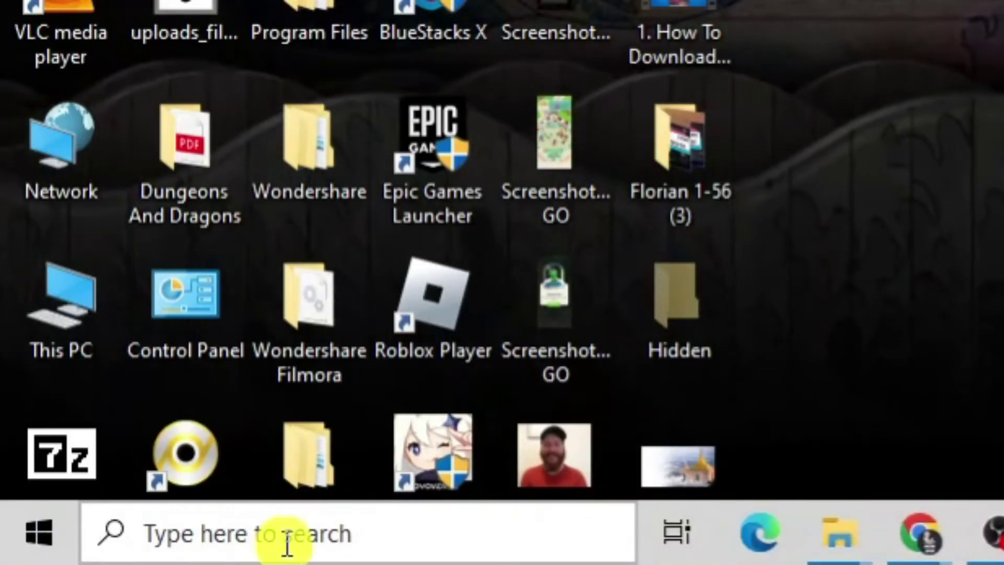
left_click(284, 544)
type("device m")
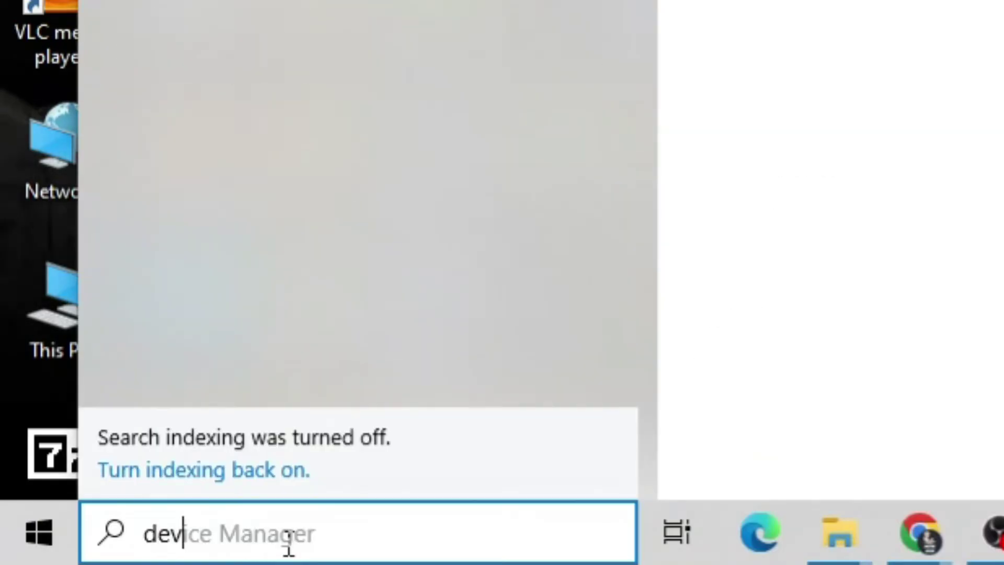
type("anag")
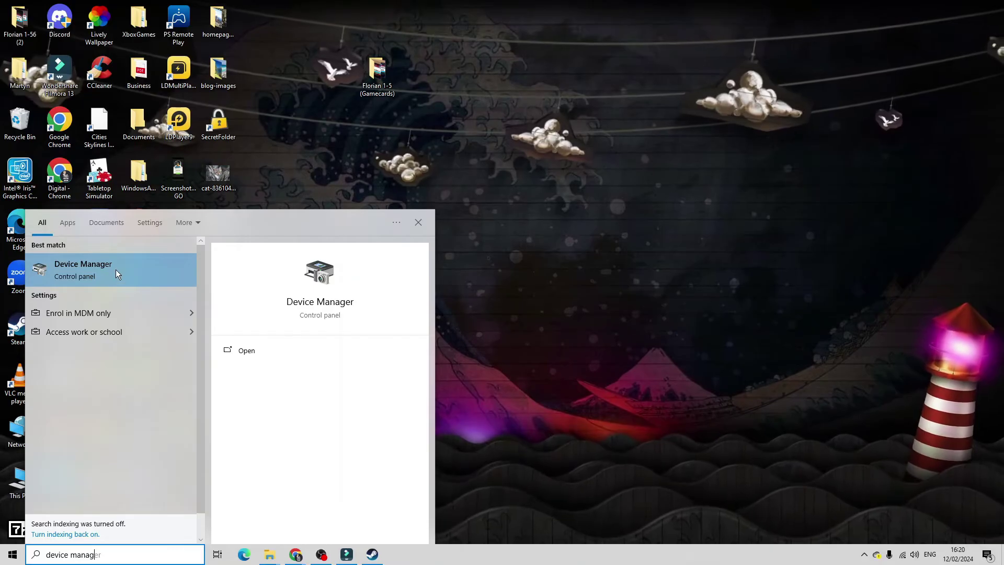
left_click(153, 276)
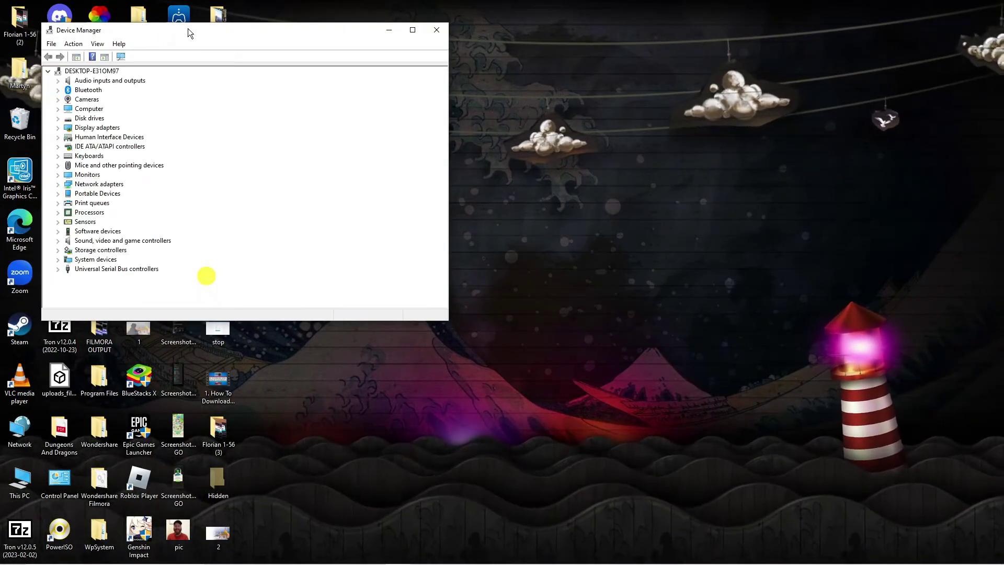
left_click_drag(187, 29, 165, 11)
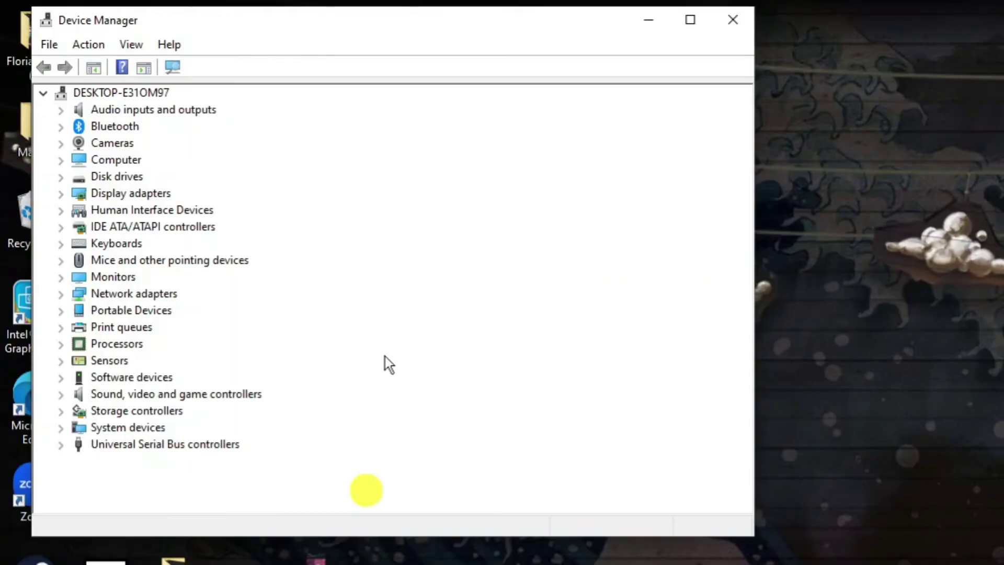
Step: Run an automatic driver update for the Cirrus Logic CS4206B speakers under Audio inputs and outputs, and close Device Manager
left_click(186, 108)
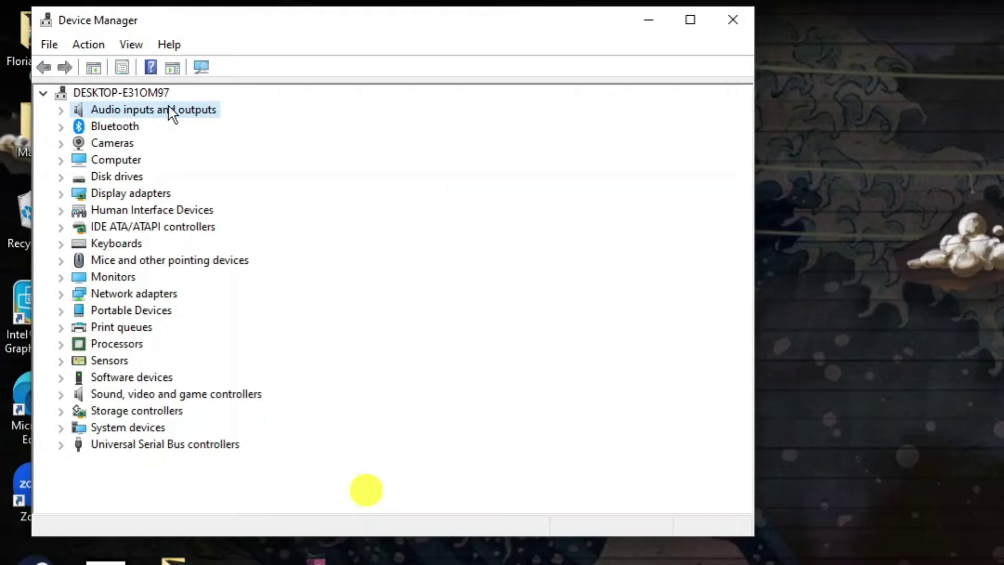
left_click(62, 110)
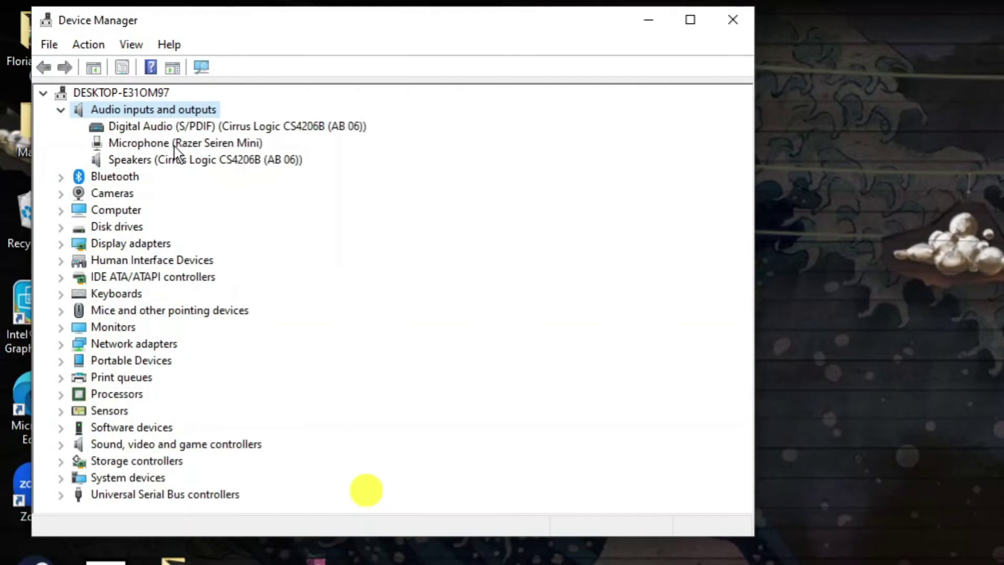
left_click(152, 162)
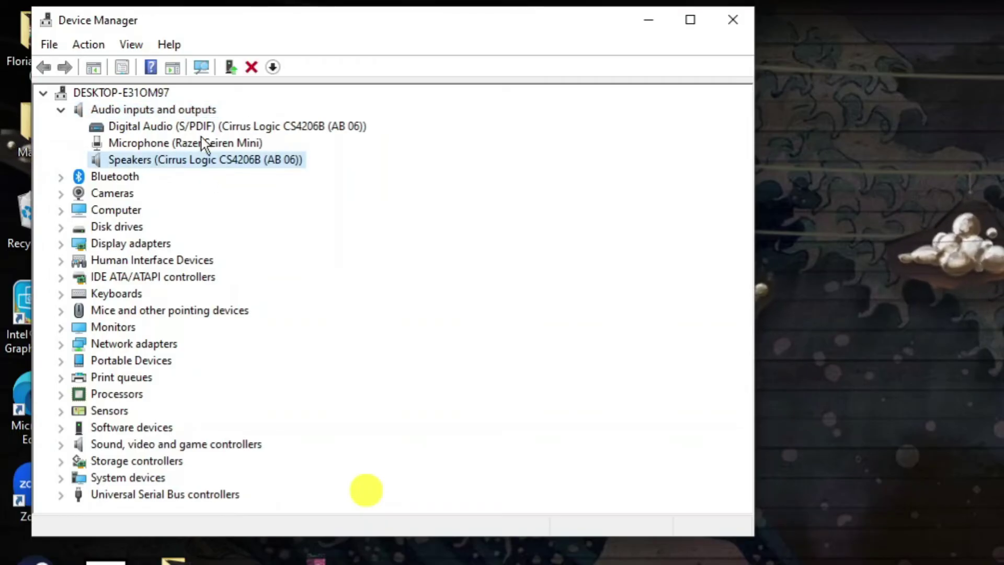
right_click(268, 159)
left_click(321, 167)
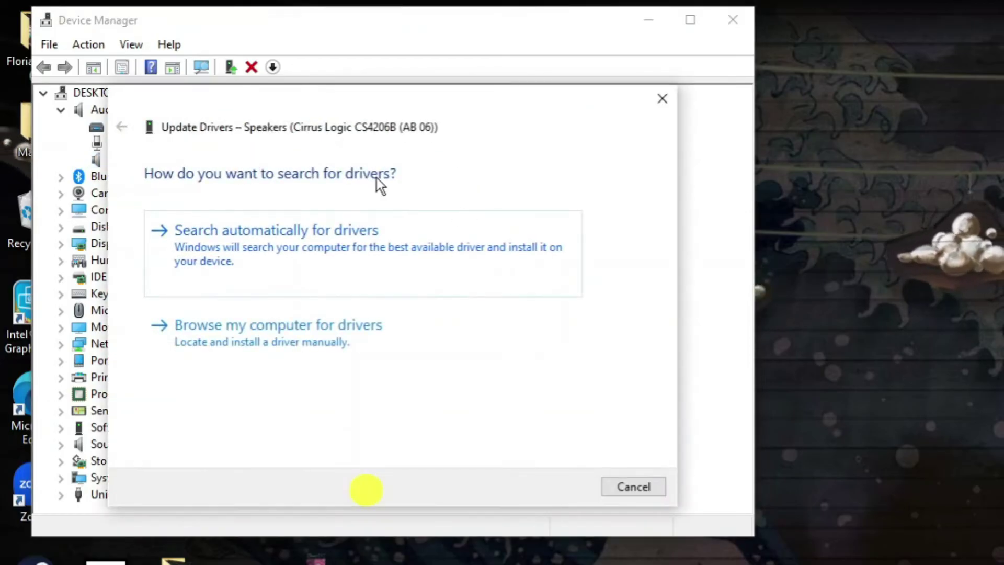
left_click(297, 242)
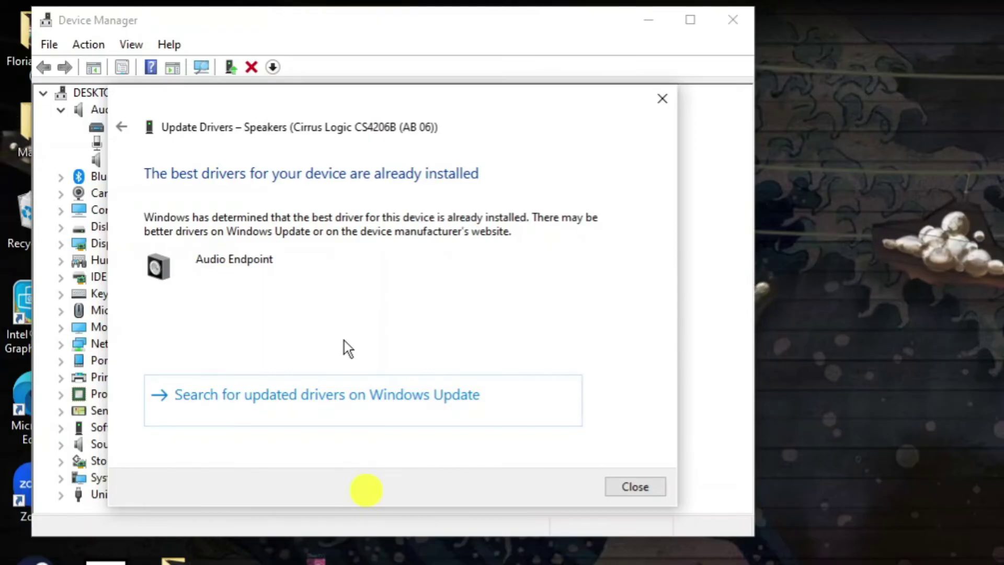
left_click(635, 486)
left_click(732, 19)
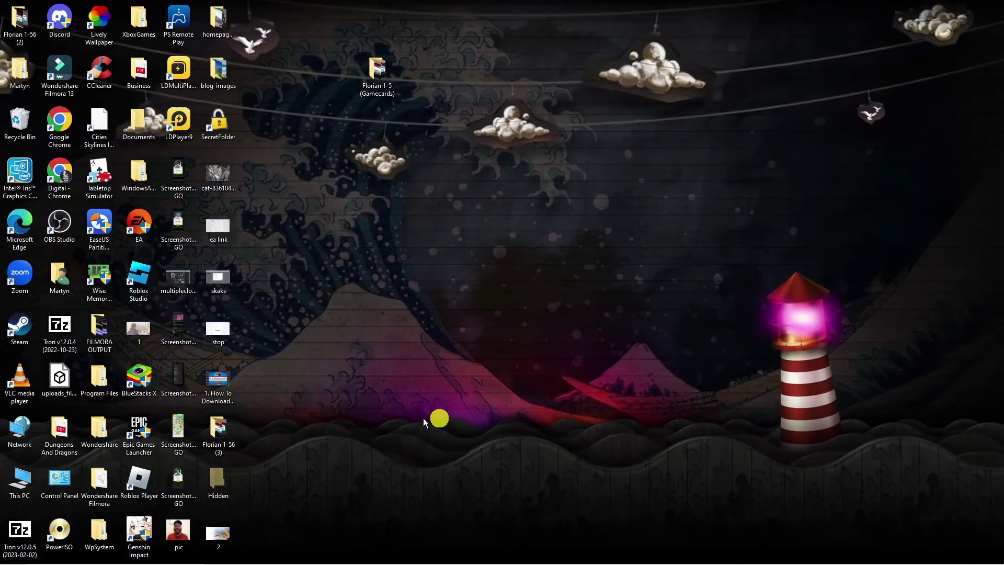
Step: Search Windows for "remove programs" and open the Add or remove programs settings
mouse_move(105, 559)
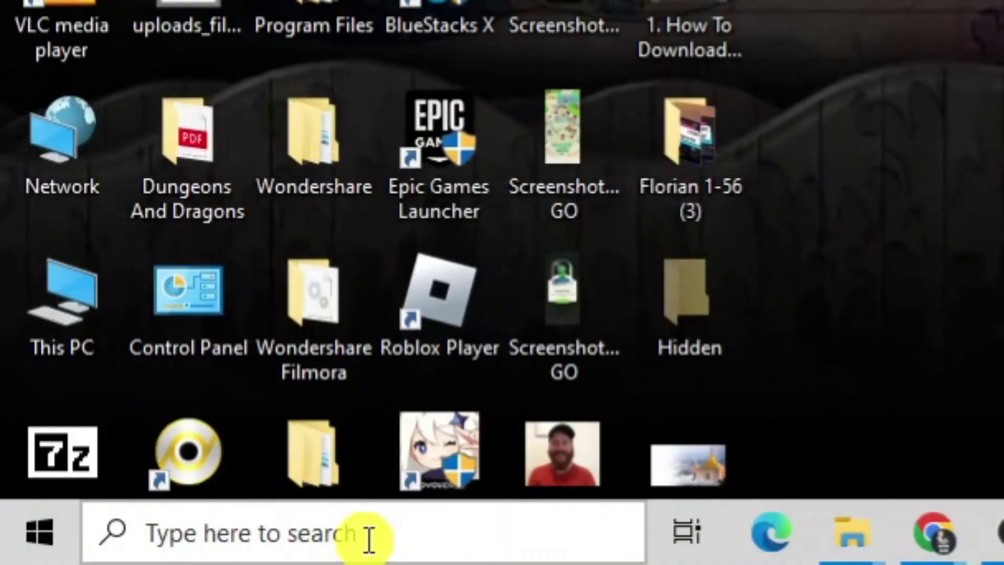
left_click(117, 556)
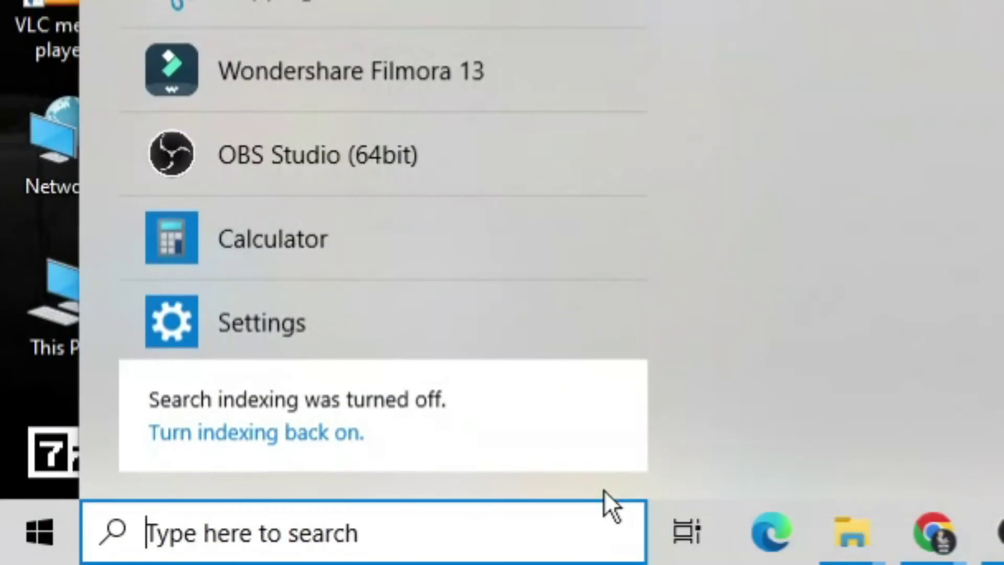
type("remove p")
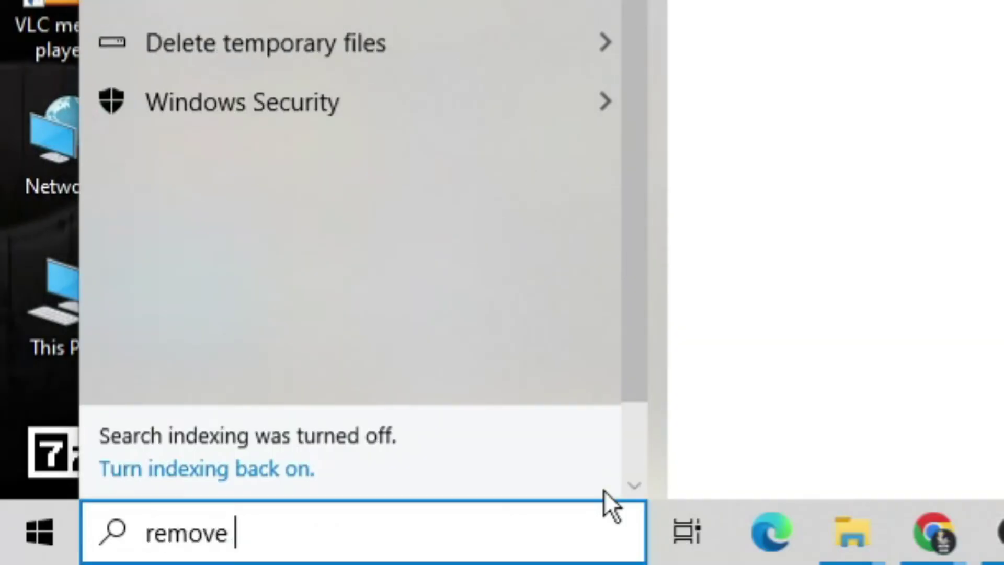
type("rograms")
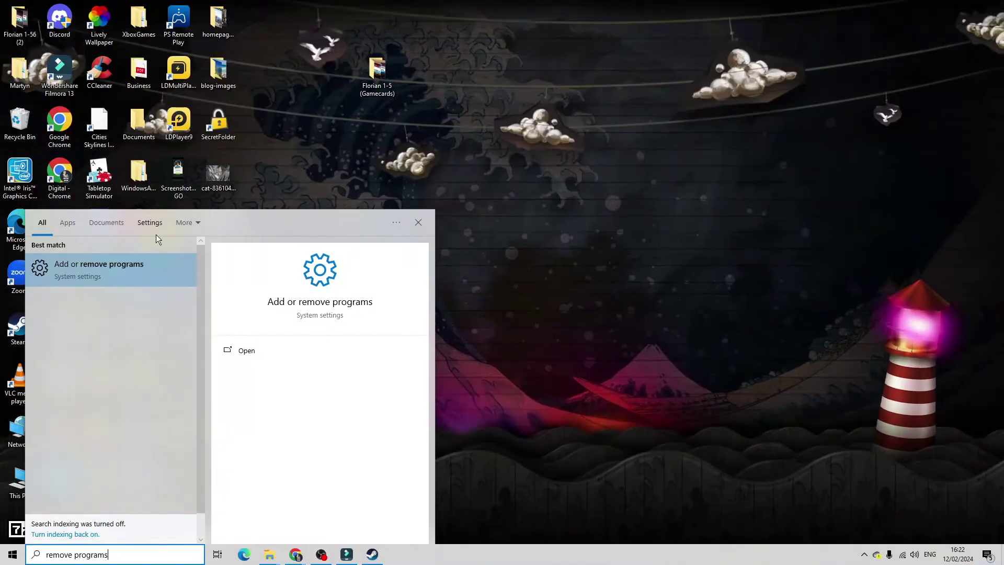
left_click(75, 264)
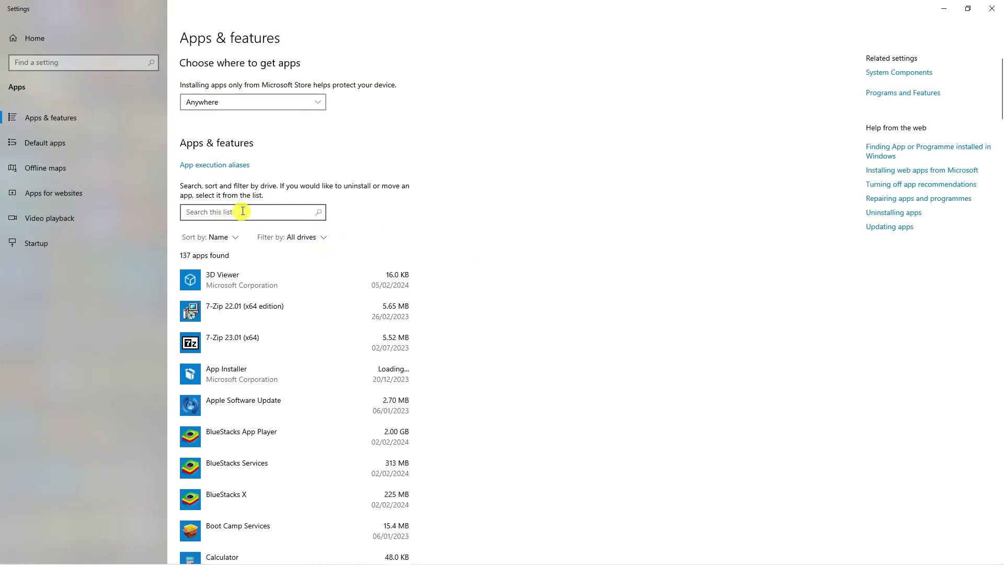
Step: Filter the installed apps for "steam", view Steam's uninstall option, and close the Settings window
type("steam")
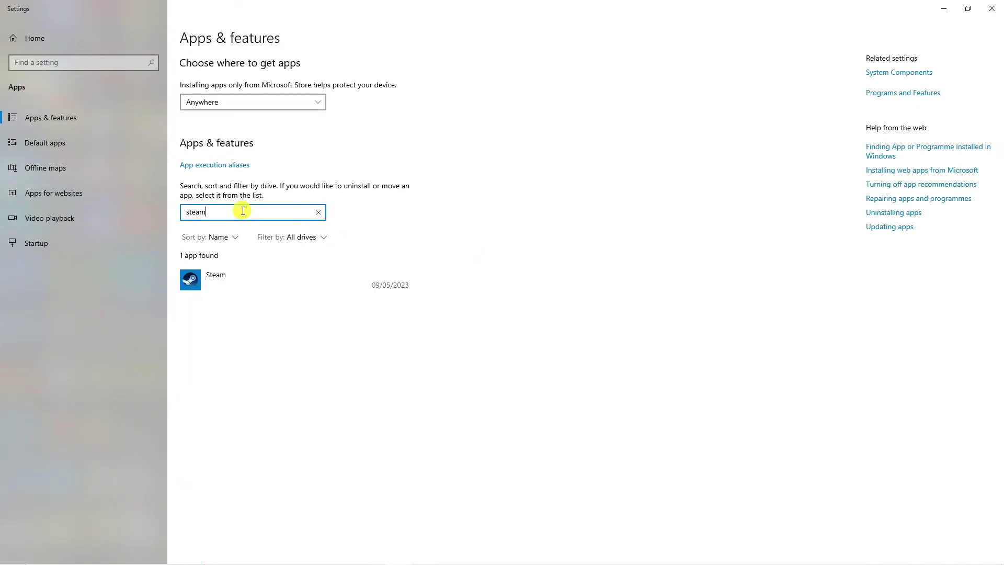
left_click(248, 274)
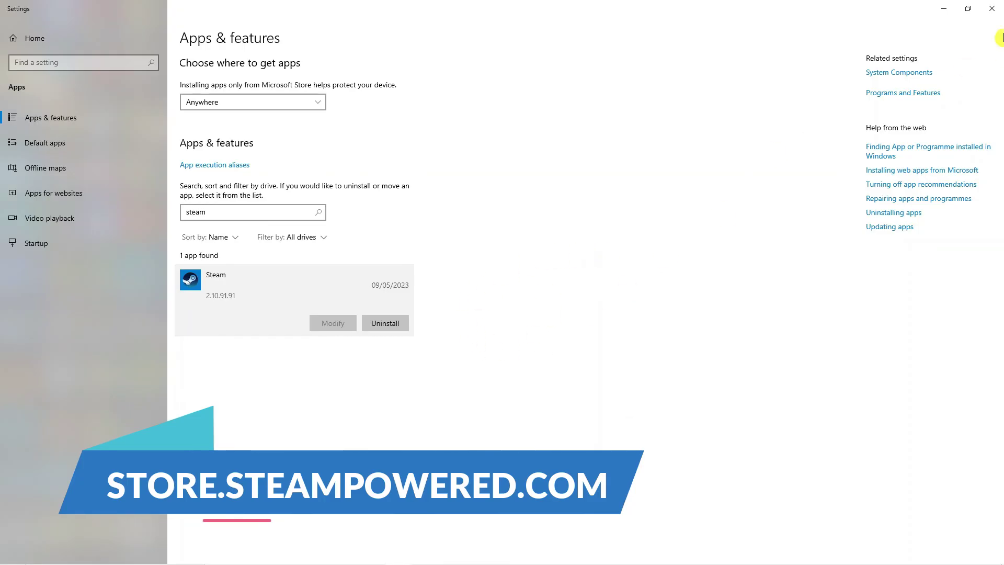
left_click(993, 16)
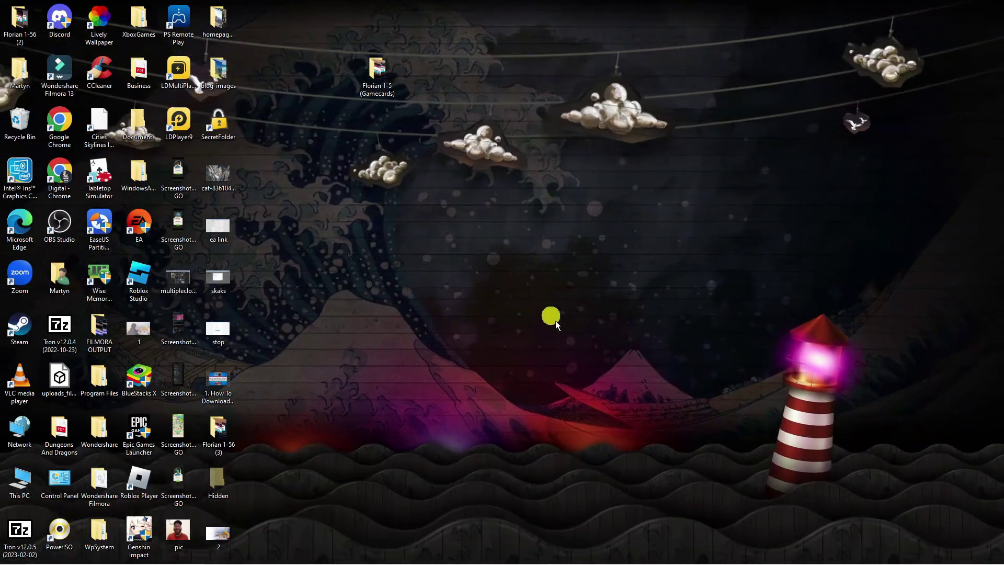